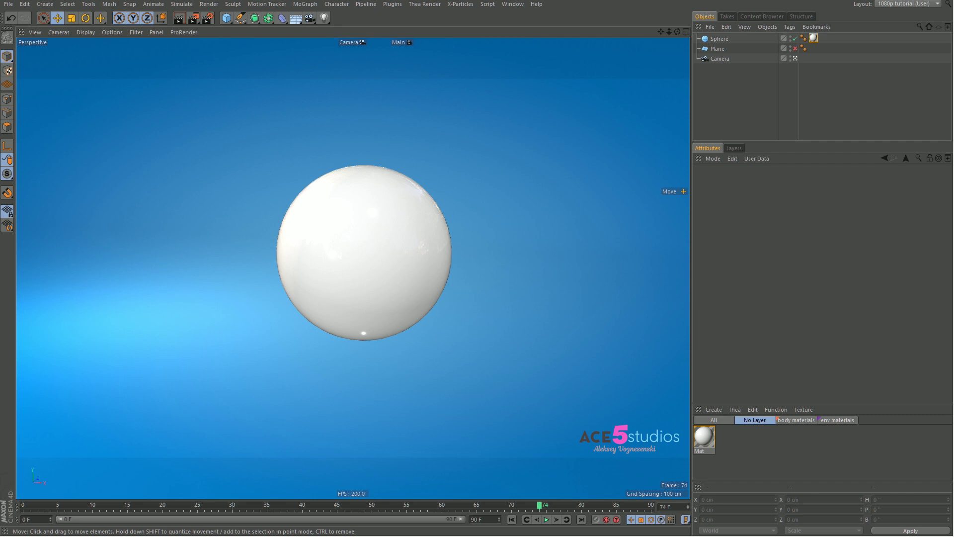
Enable the Alpha channel on the Mat material, leaving Transparency off after trying it.
left_click(708, 436)
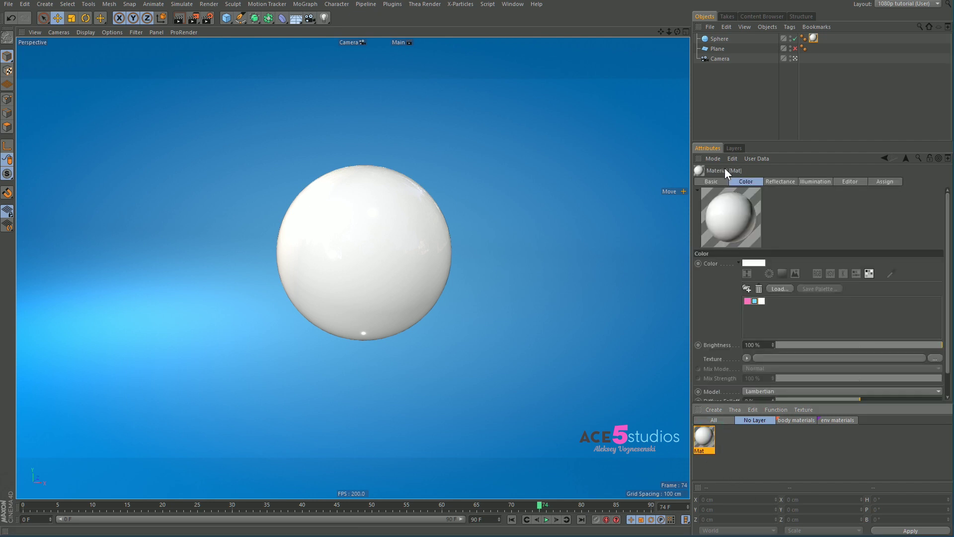
left_click(717, 180)
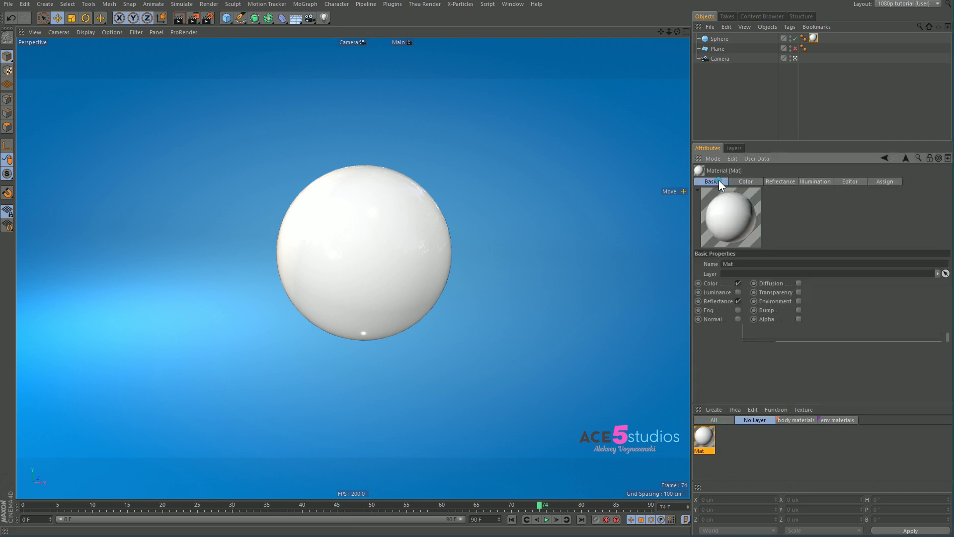
left_click(799, 319)
left_click(800, 319)
left_click(799, 292)
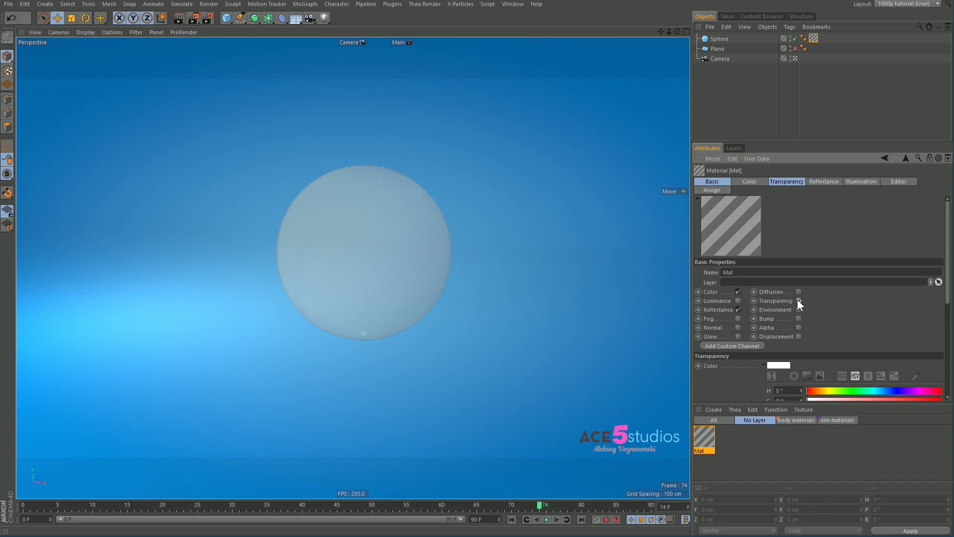
left_click(799, 300)
left_click(799, 319)
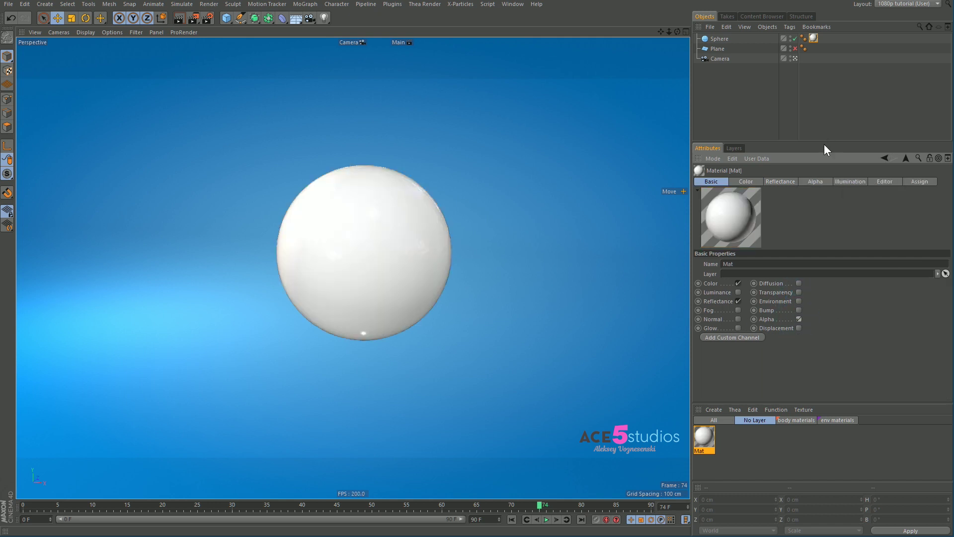
Load a Checkerboard shader into Mat's Alpha texture.
left_click(816, 181)
left_click(746, 320)
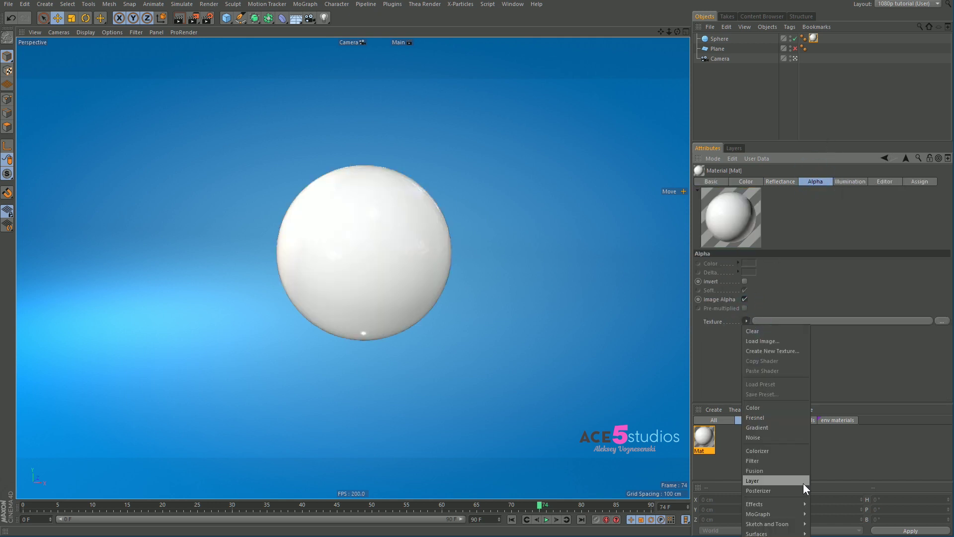
mouse_move(765, 533)
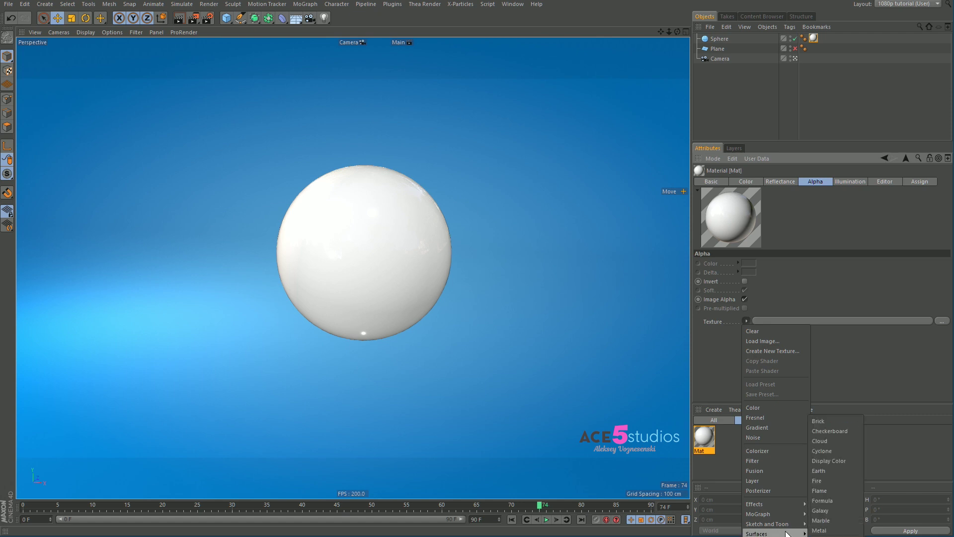
left_click(832, 434)
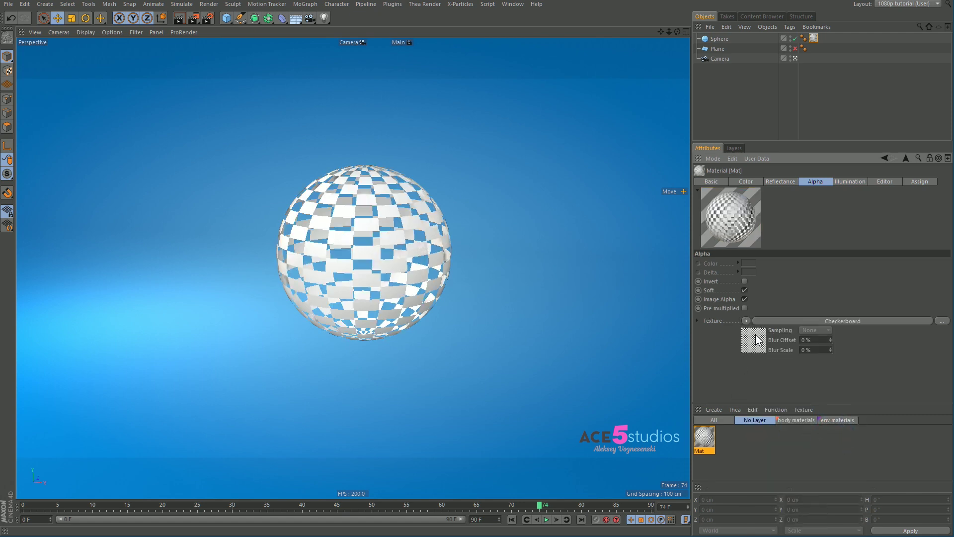
Set the Checkerboard's U and V Frequency to 4.
left_click(755, 334)
double_click(752, 282)
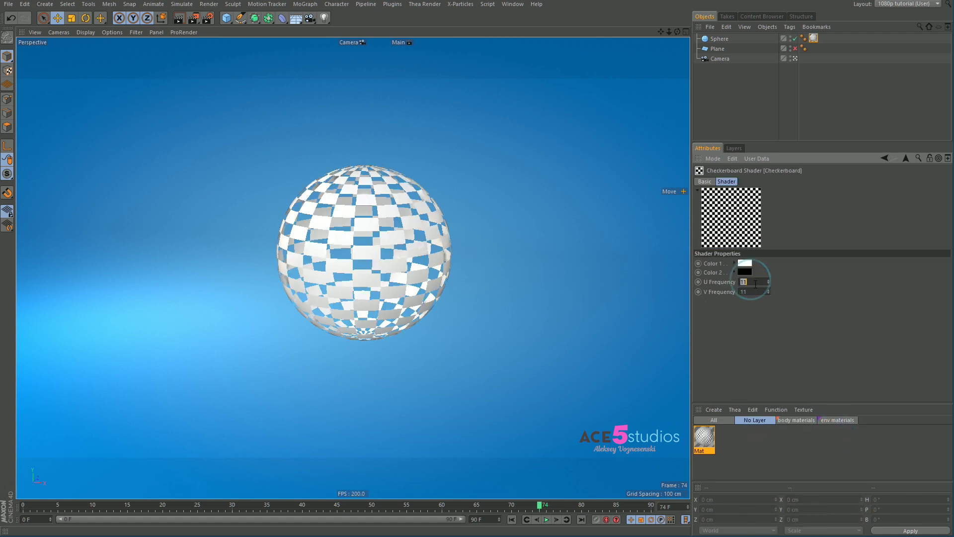
type("4")
double_click(750, 292)
type("4")
key("Return")
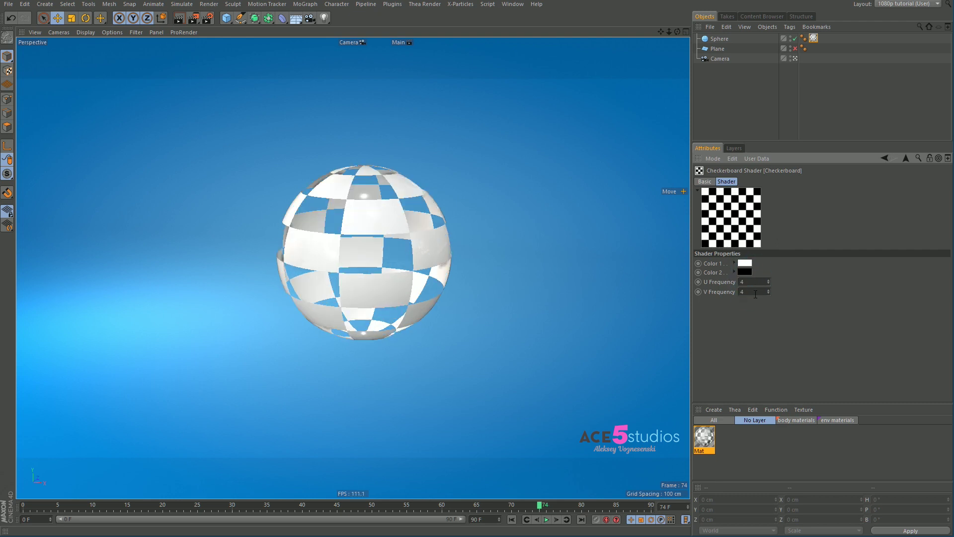
left_click(905, 158)
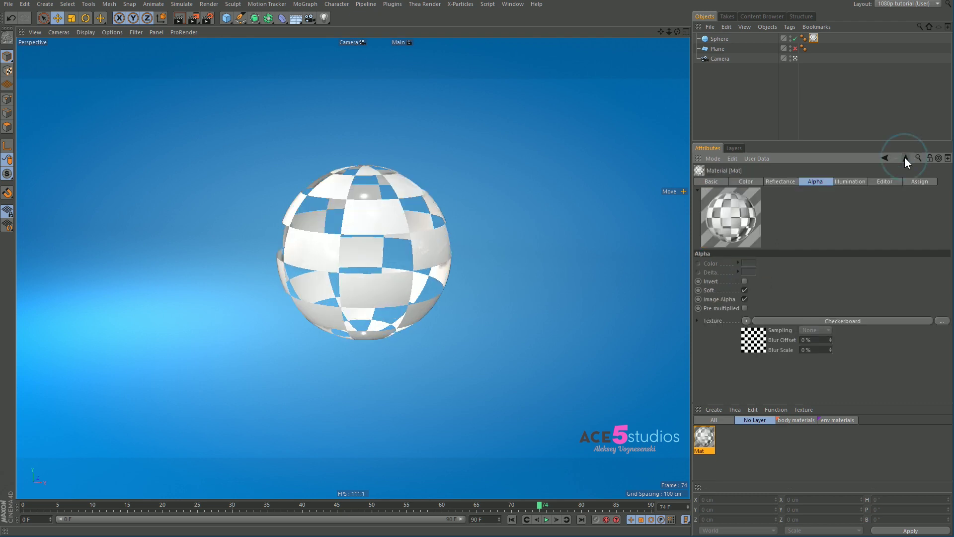
Copy the Checkerboard alpha shader, then disable Alpha and enable Transparency on Mat.
right_click(722, 320)
left_click(744, 361)
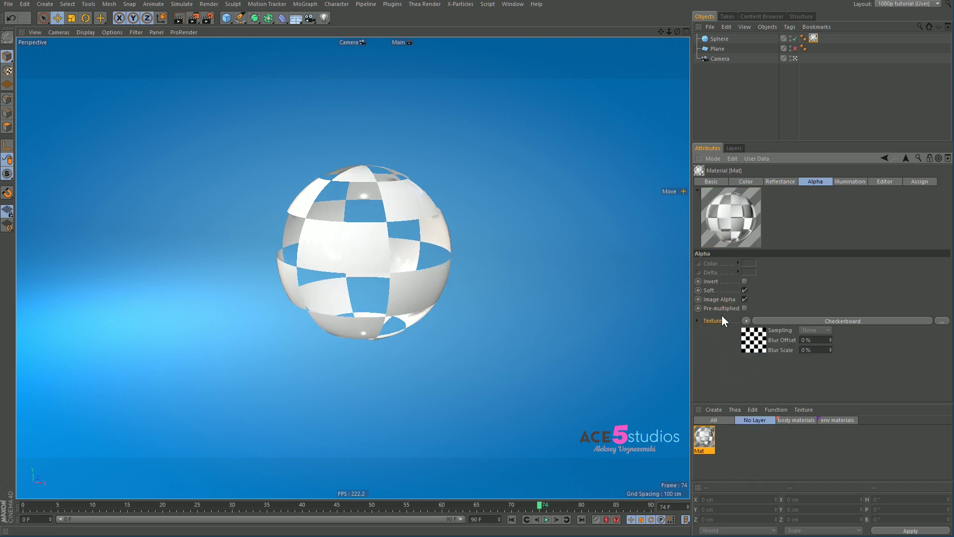
right_click(722, 320)
left_click(754, 353)
left_click(726, 182)
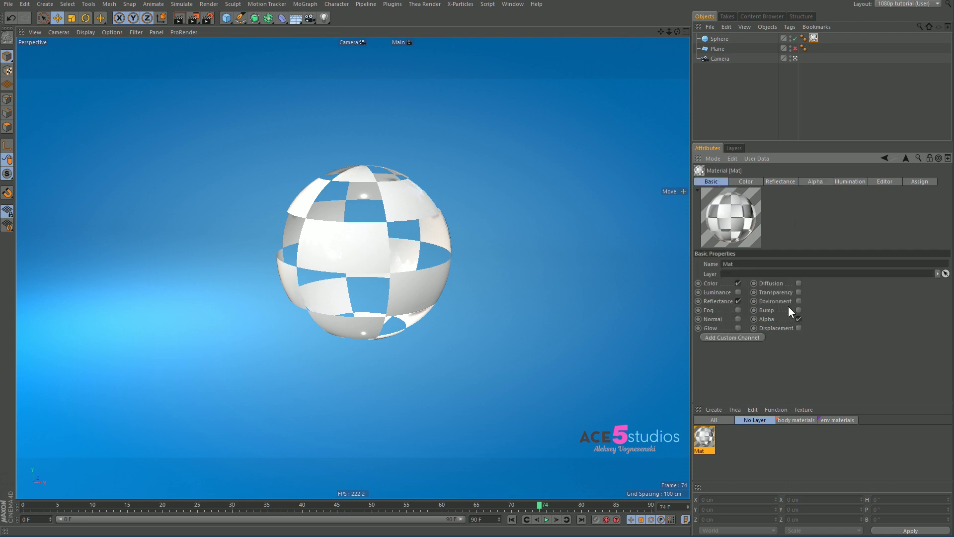
left_click(799, 319)
left_click(799, 292)
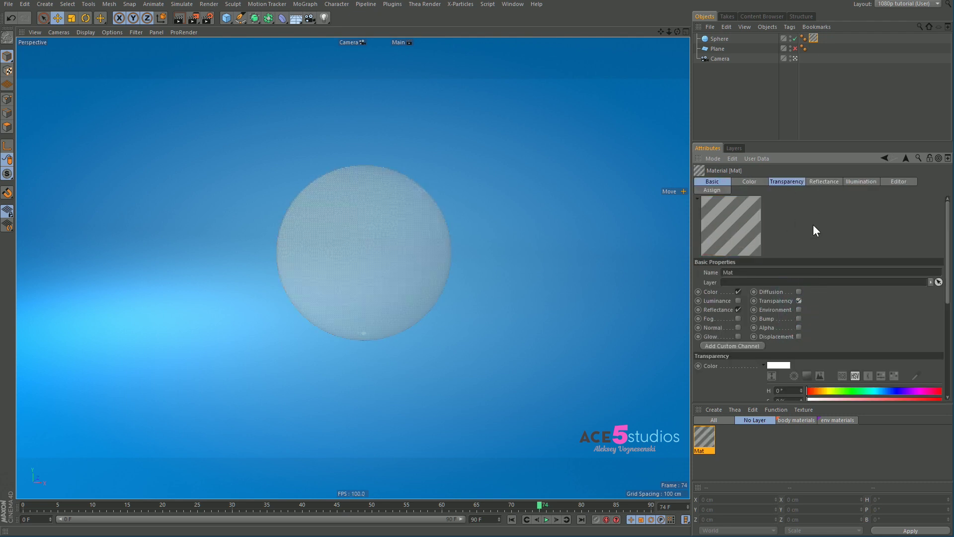
Paste the Checkerboard into the Transparency texture and start an Interactive Render Region.
scroll(747, 379, "down", 4)
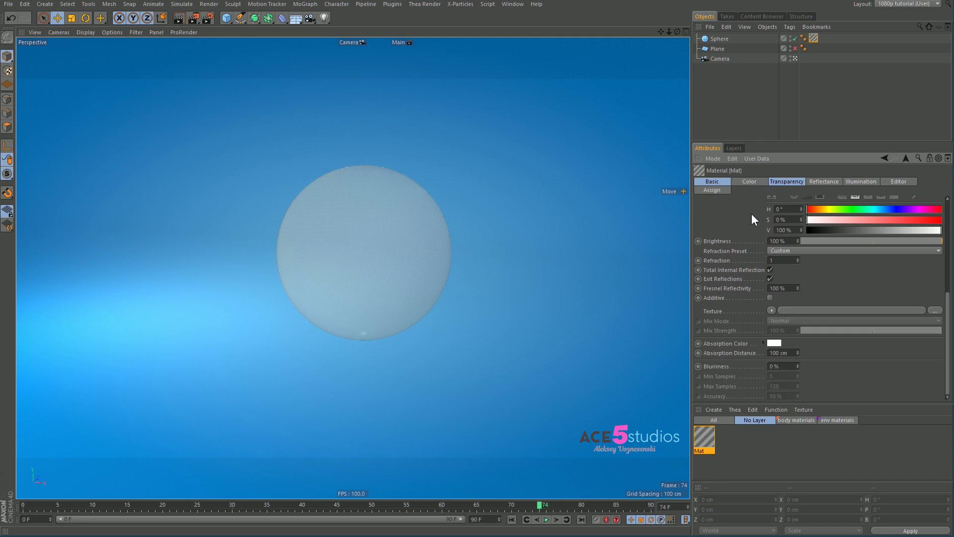
left_click(728, 310)
left_click(756, 350)
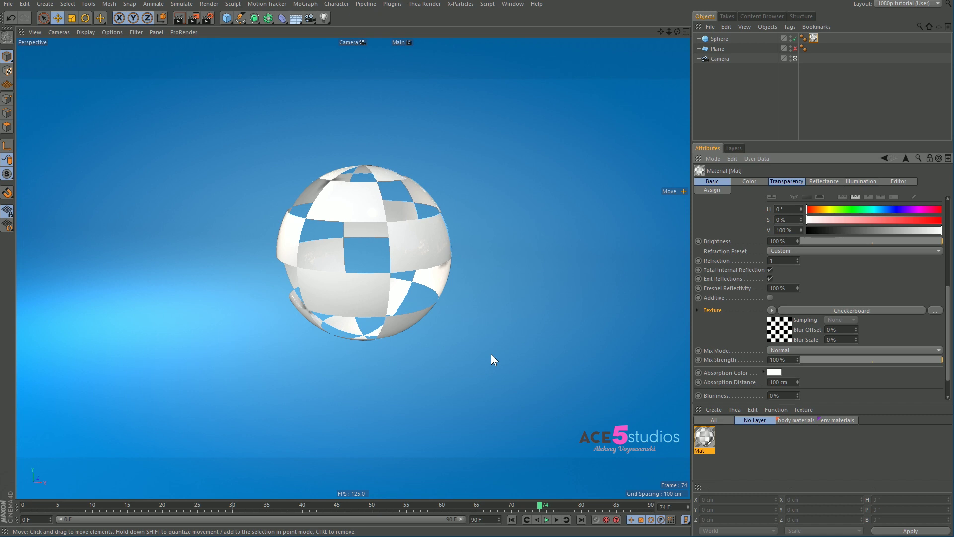
key("alt+r")
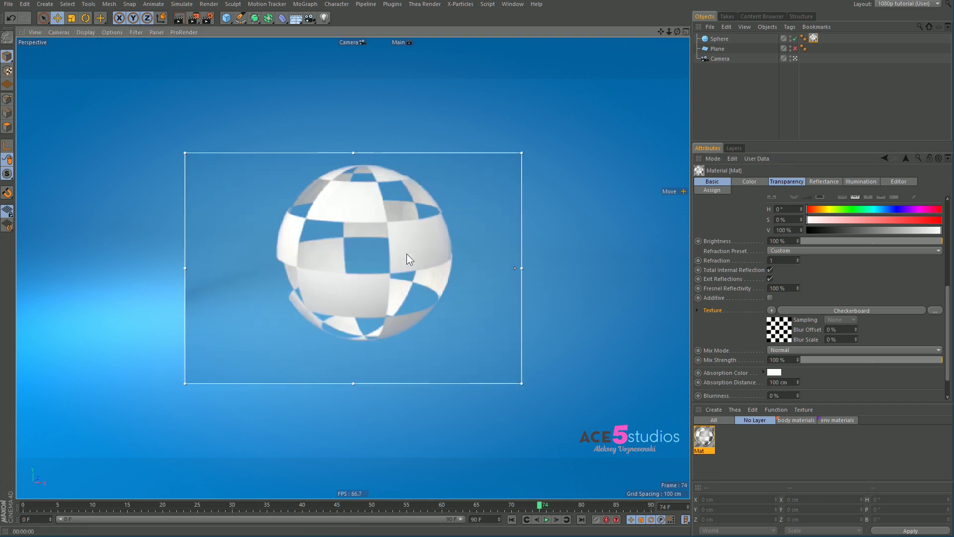
Uncheck Transparency on Mat and leave Alpha unchecked as well.
left_click(717, 182)
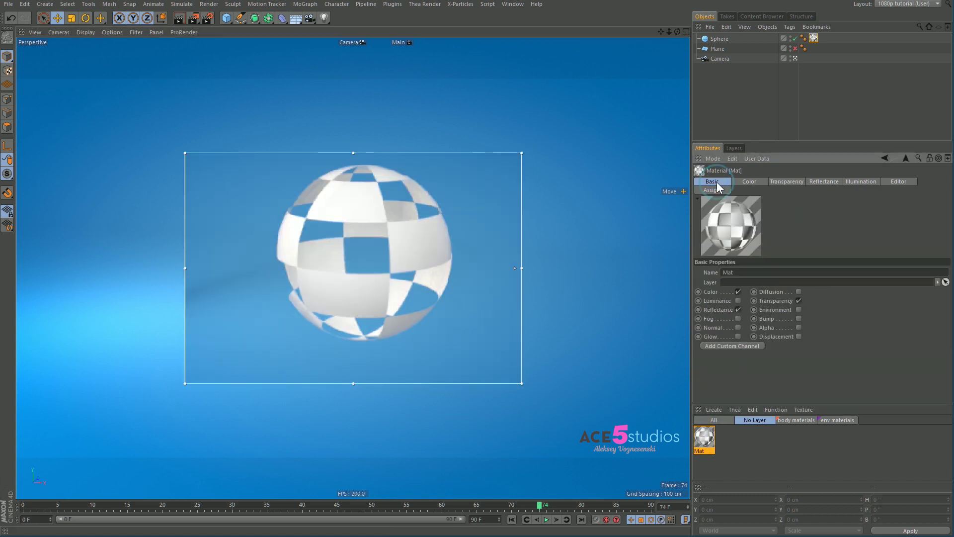
left_click(798, 300)
left_click(799, 318)
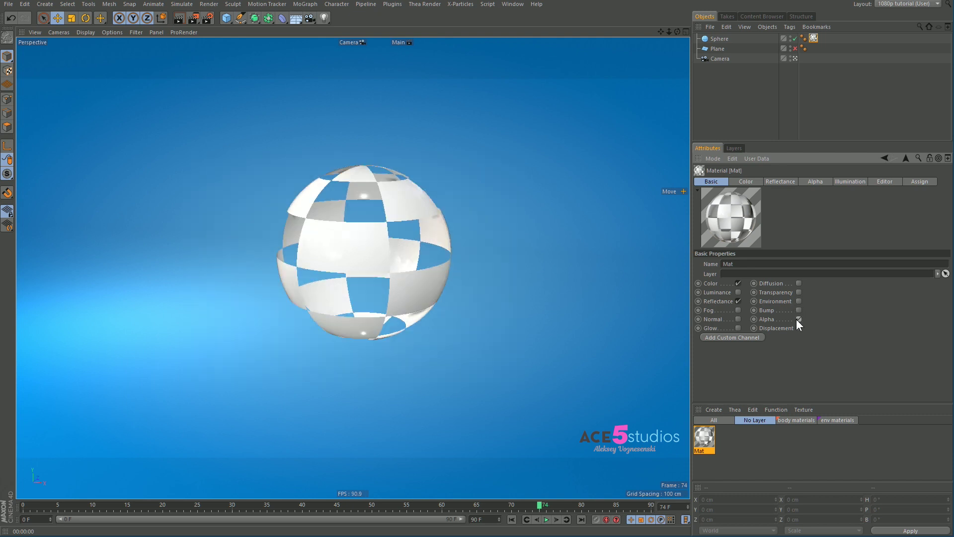
left_click(799, 319)
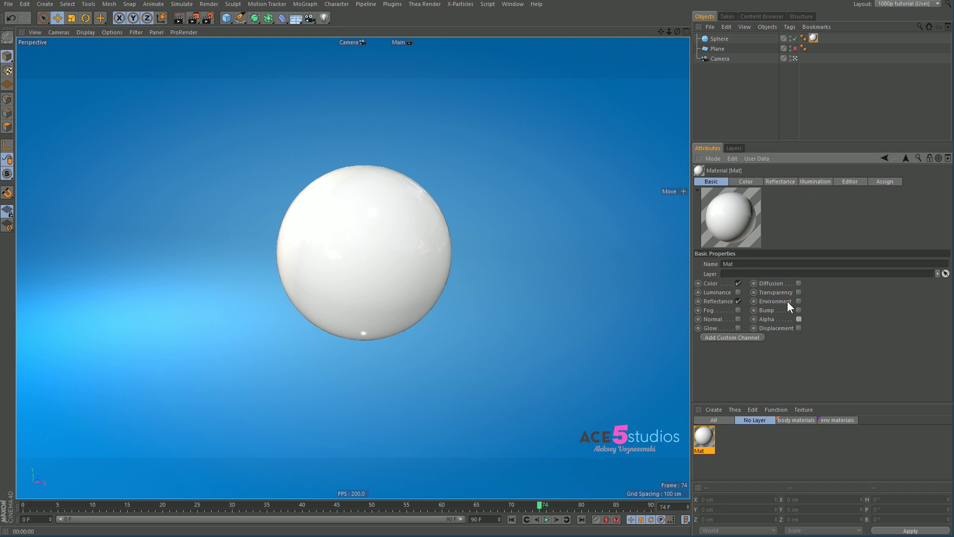
Create a pink Mat.4 material and apply it to the Sphere beneath the white Mat.
double_click(755, 448)
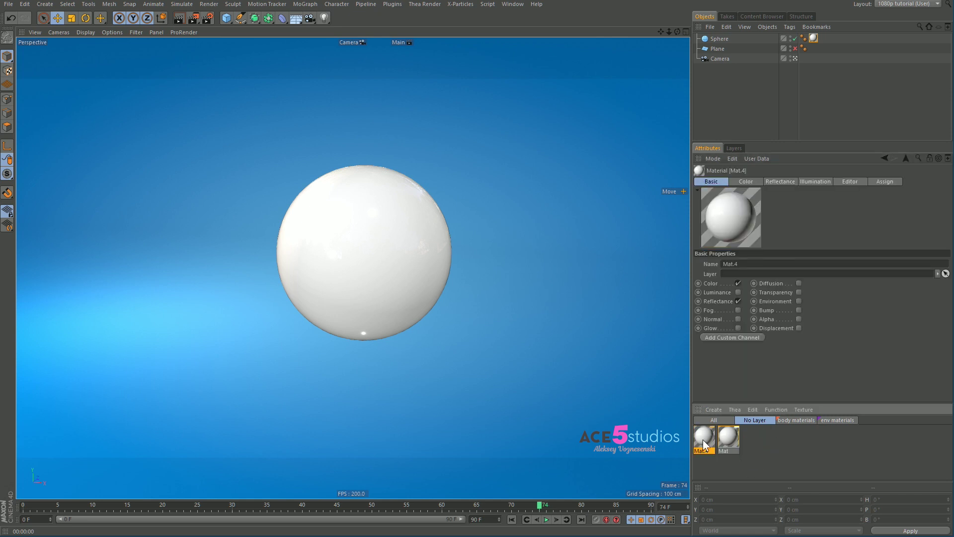
left_click(744, 181)
left_click(747, 301)
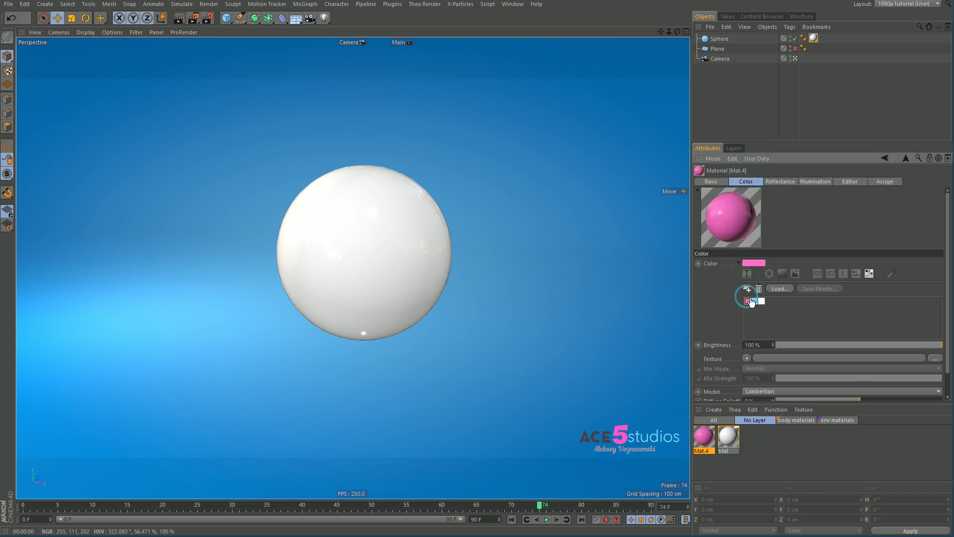
left_click_drag(700, 434, 720, 40)
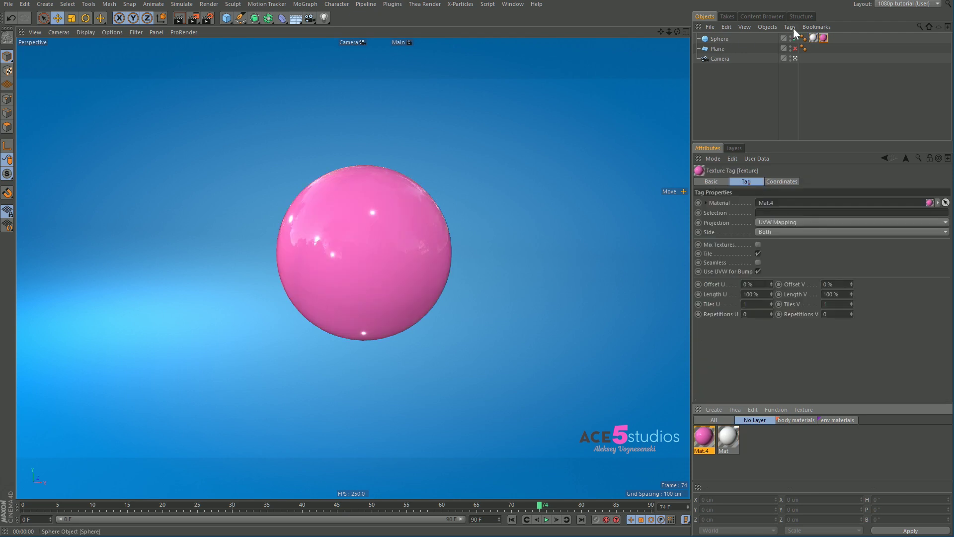
left_click_drag(821, 38, 811, 39)
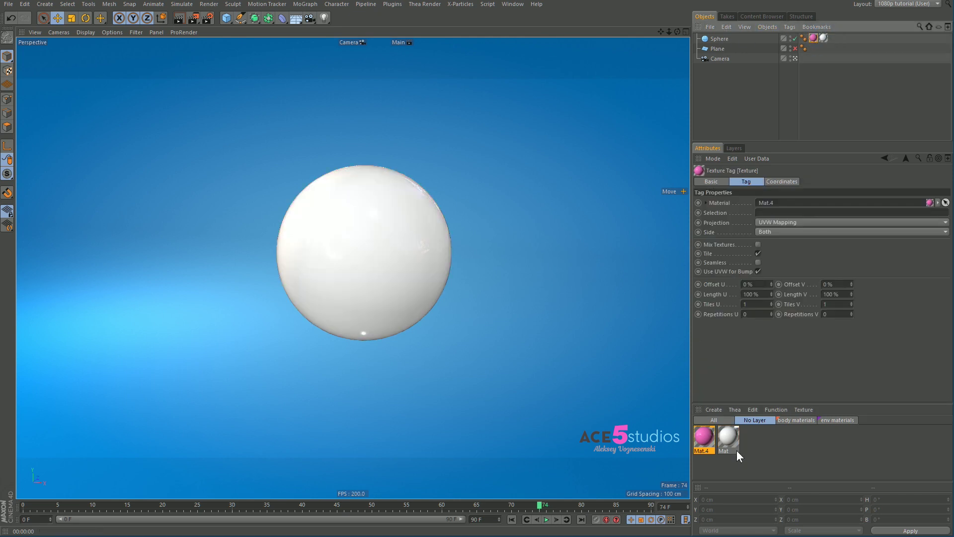
Enable the Alpha channel on the white Mat material.
left_click(731, 436)
left_click(716, 181)
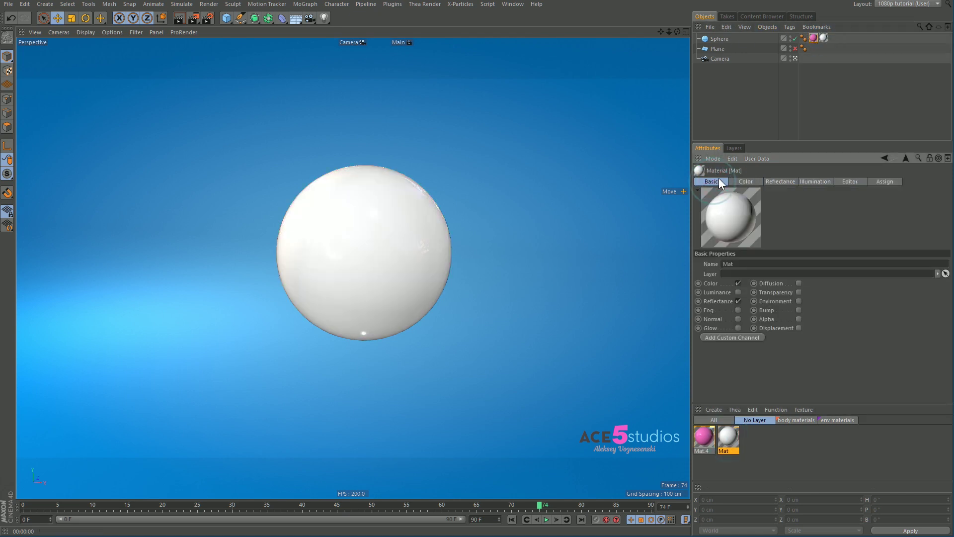
left_click(799, 319)
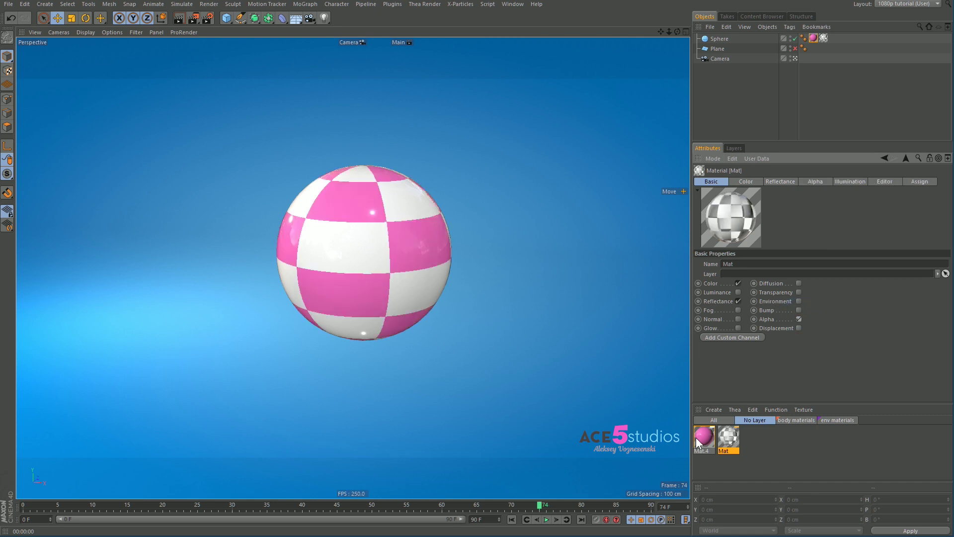
Rename the Mat material to 'alpha'.
double_click(727, 451)
type("alp")
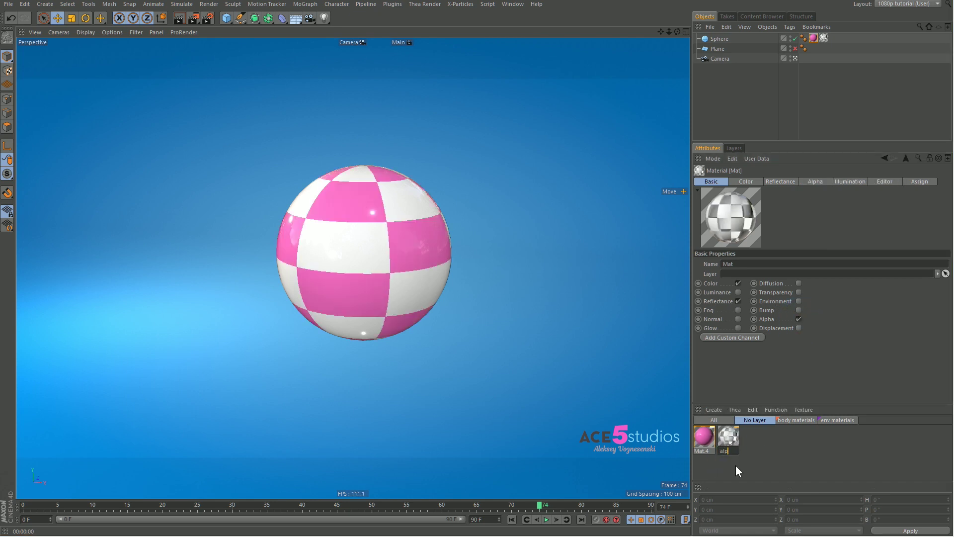
type("ha")
key("Return")
Duplicate alpha as 'transparency', apply alpha to the sphere, and start an interactive render region (Alt+R).
left_click_drag(732, 441, 752, 435, "ctrl")
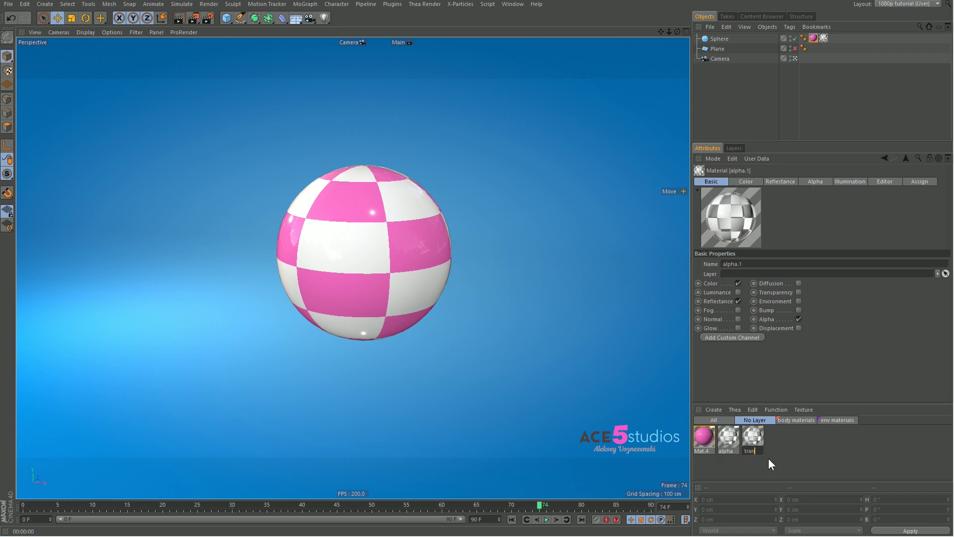
type("y")
key("Return")
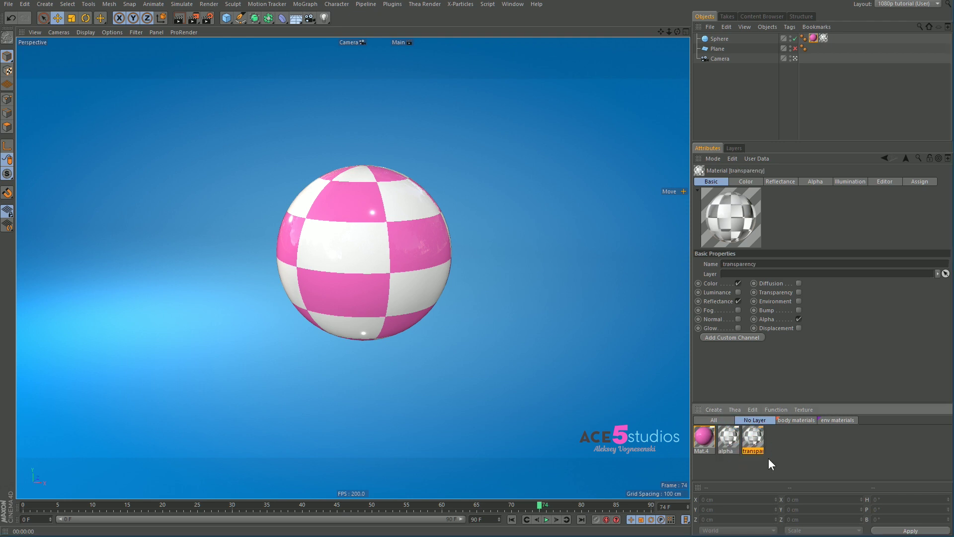
left_click_drag(733, 433, 824, 38)
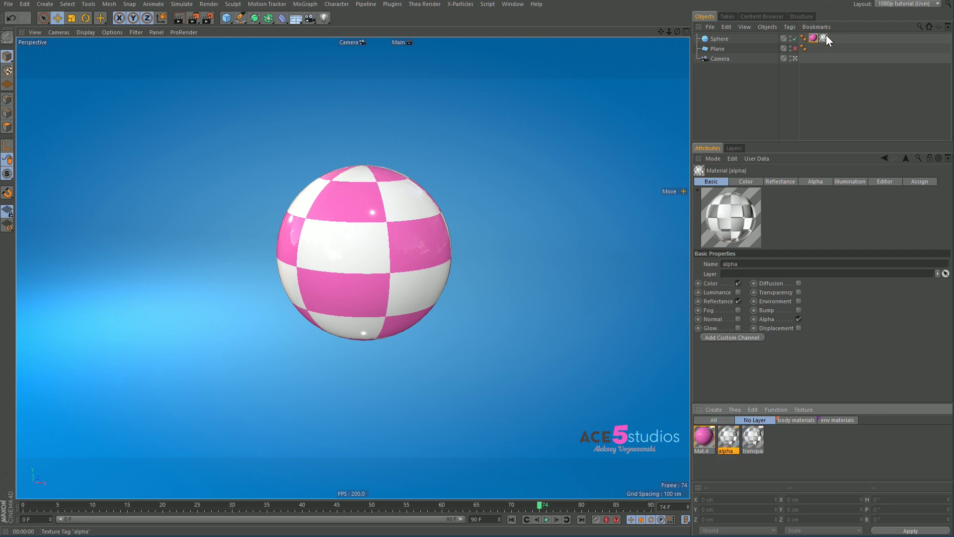
key("alt+r")
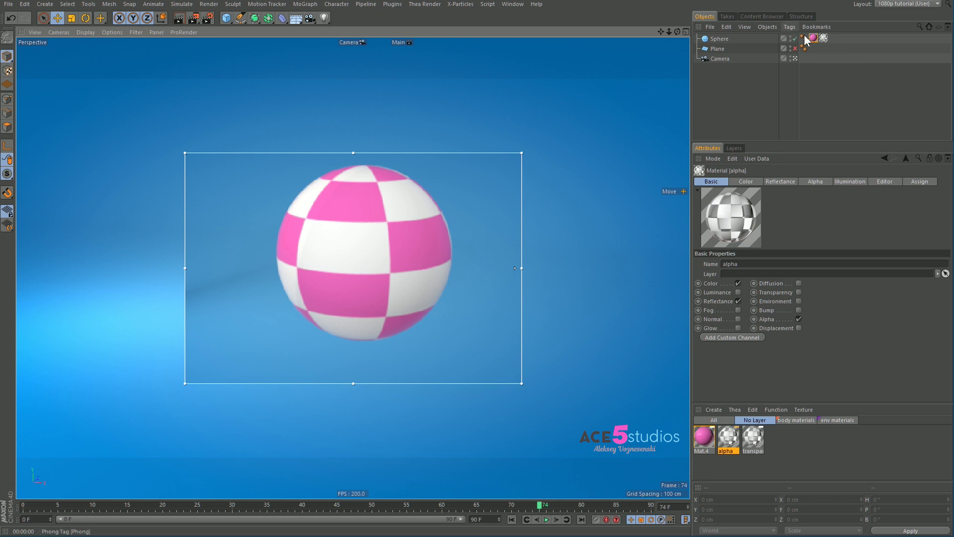
Change Mat.4's colour to the light-blue swatch.
left_click(710, 436)
left_click(748, 180)
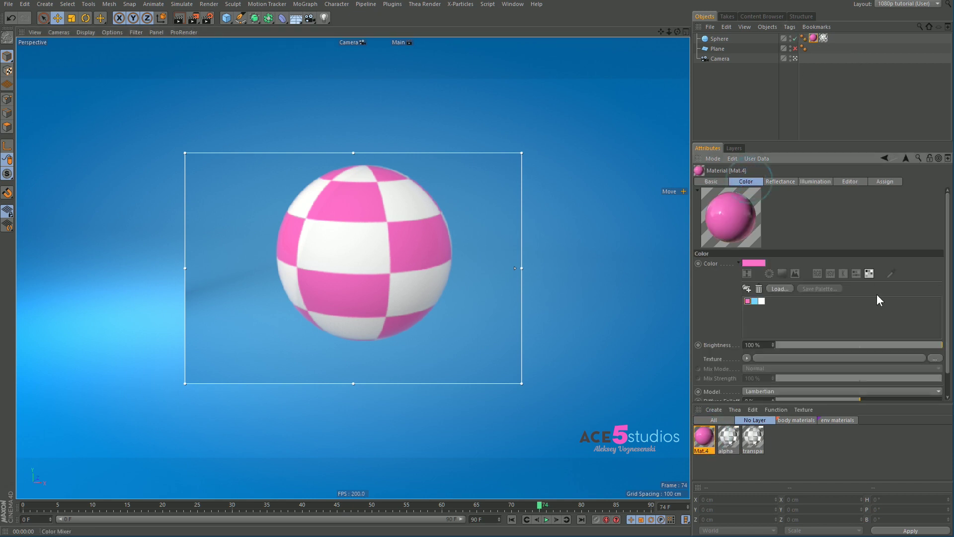
left_click(754, 301)
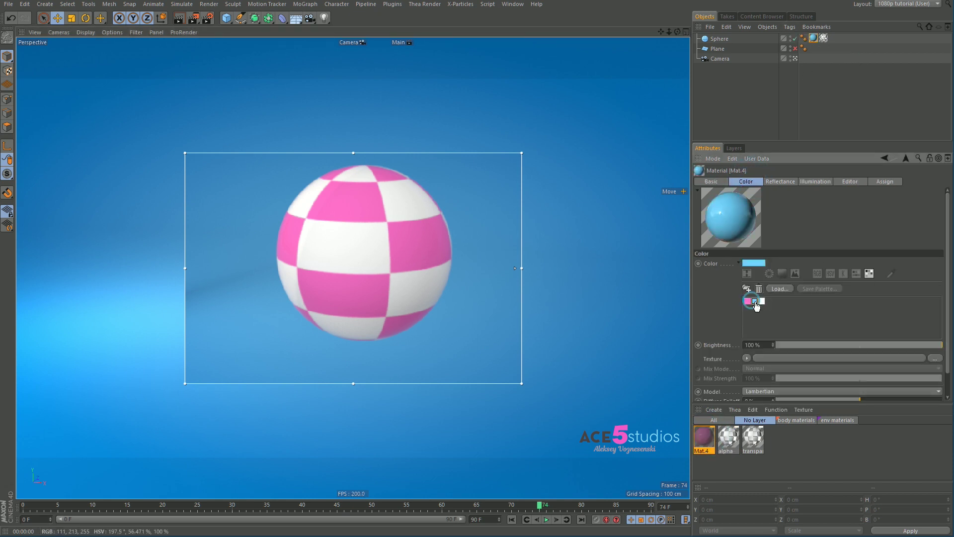
Switch Mat.4's Reflectance Fresnel to None, then back to Dielectric.
left_click(782, 182)
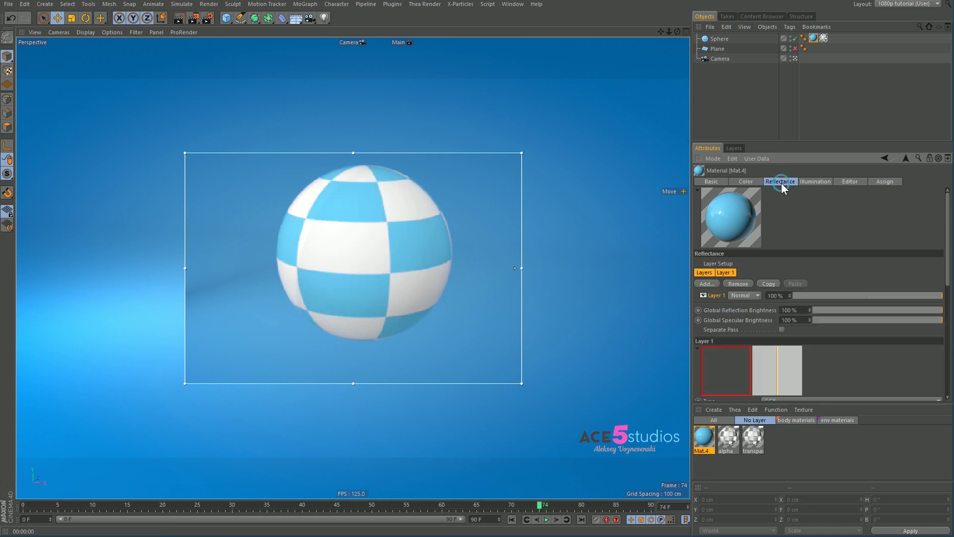
scroll(830, 309, "down", 3)
scroll(840, 261, "down", 2)
scroll(744, 266, "down", 1)
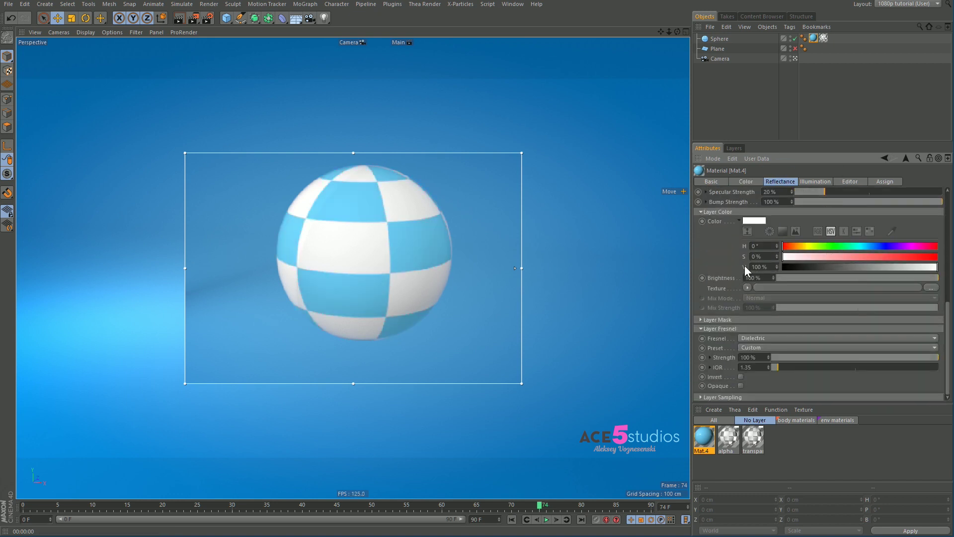
left_click(761, 340)
left_click(764, 347)
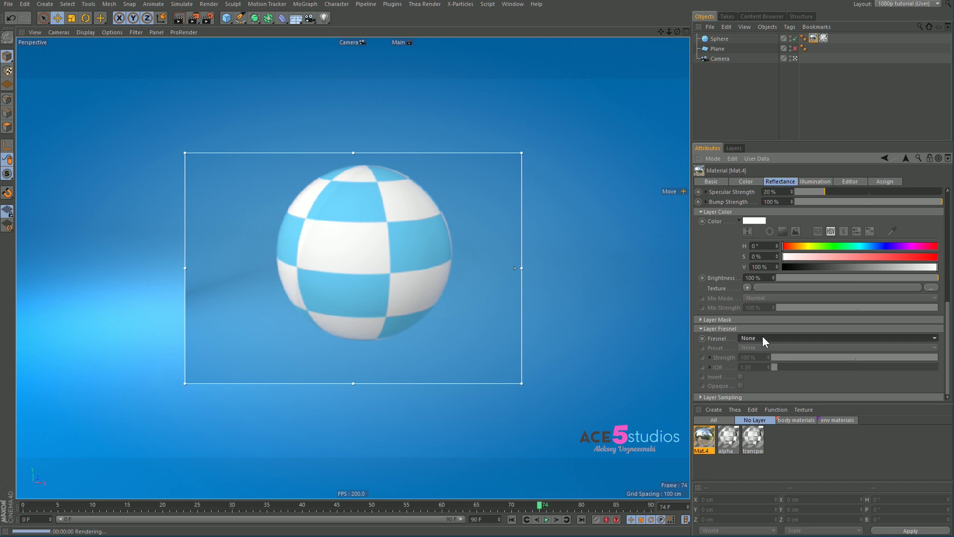
left_click(782, 336)
left_click(773, 357)
scroll(744, 341, "up", 3)
scroll(744, 341, "up", 3)
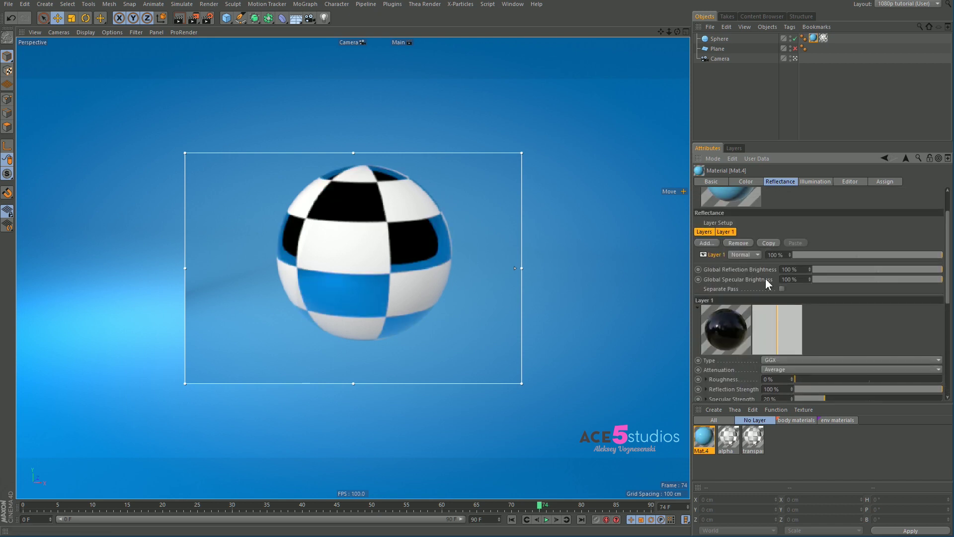
left_click(755, 438)
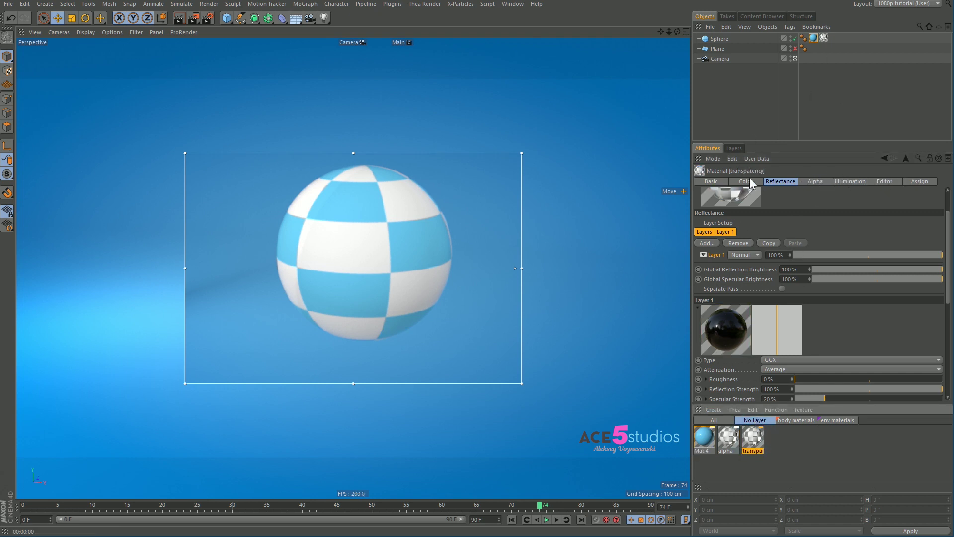
Swap Alpha for Transparency on the transparency material and apply it to the sphere.
left_click(718, 181)
left_click(798, 319)
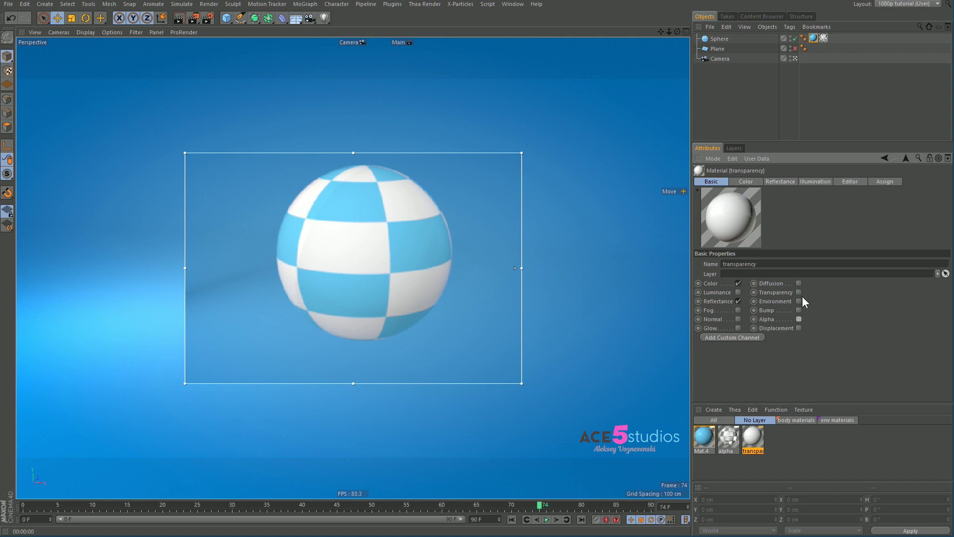
left_click(799, 293)
left_click_drag(753, 438, 828, 44)
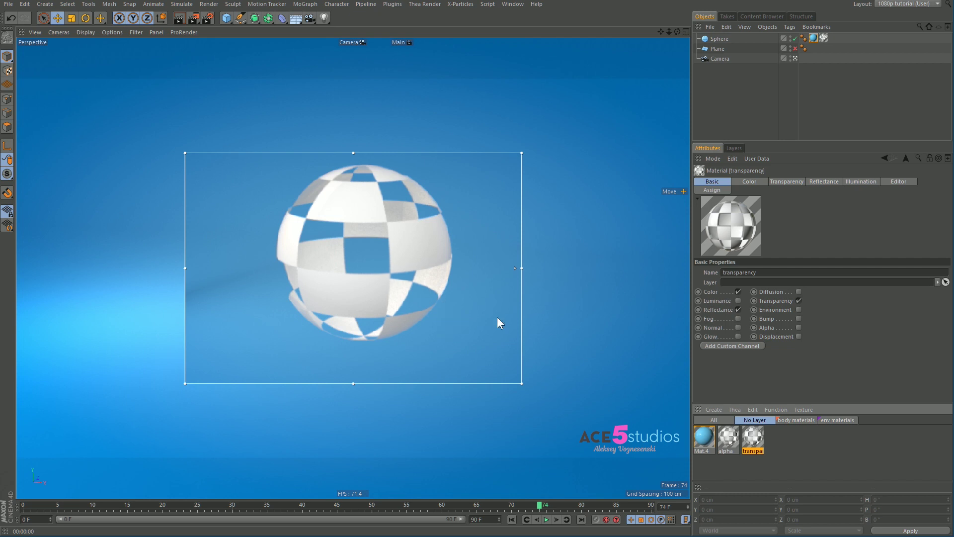
Set the transparency Refraction to 1.6 and Blurriness to 18 %.
left_click(790, 182)
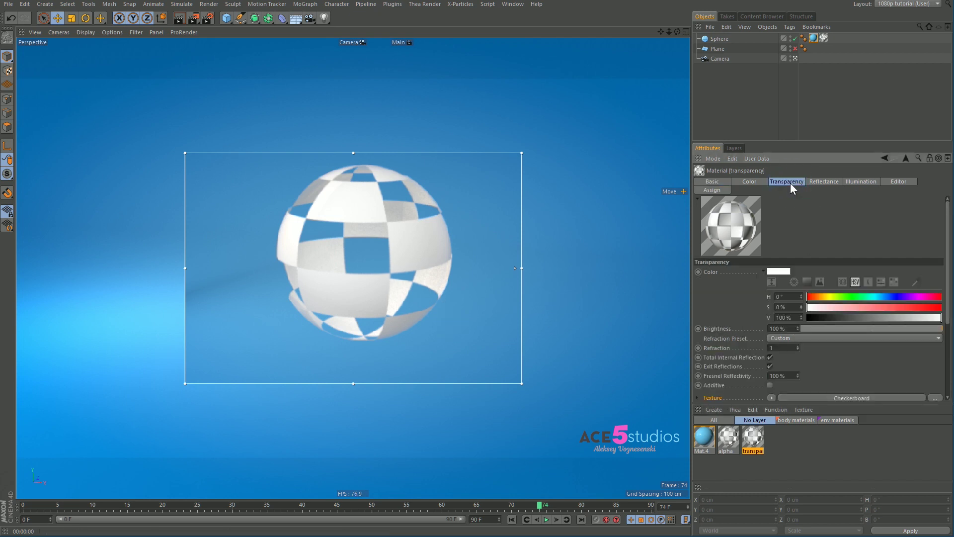
left_click(783, 348)
type("1.33")
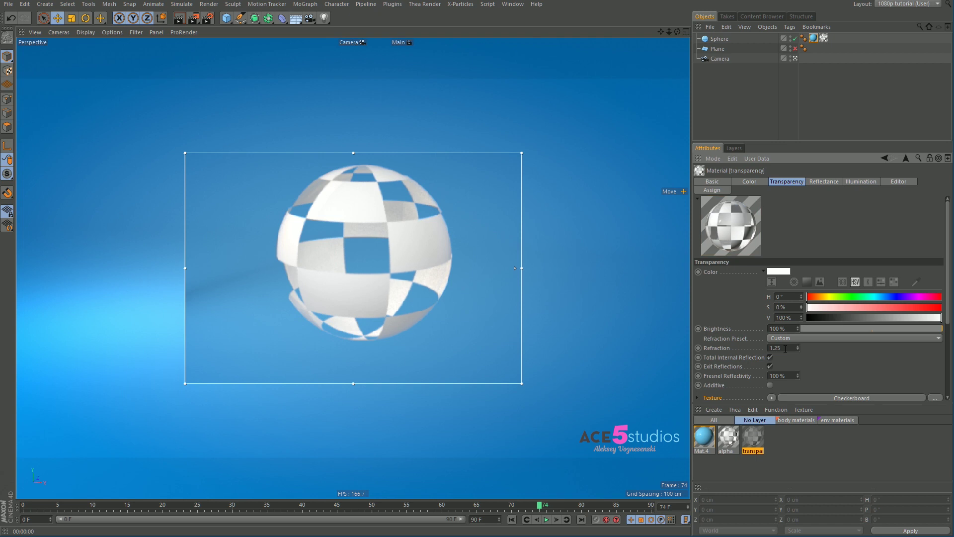
key("BackSpace")
key("BackSpace")
type("6")
key("Return")
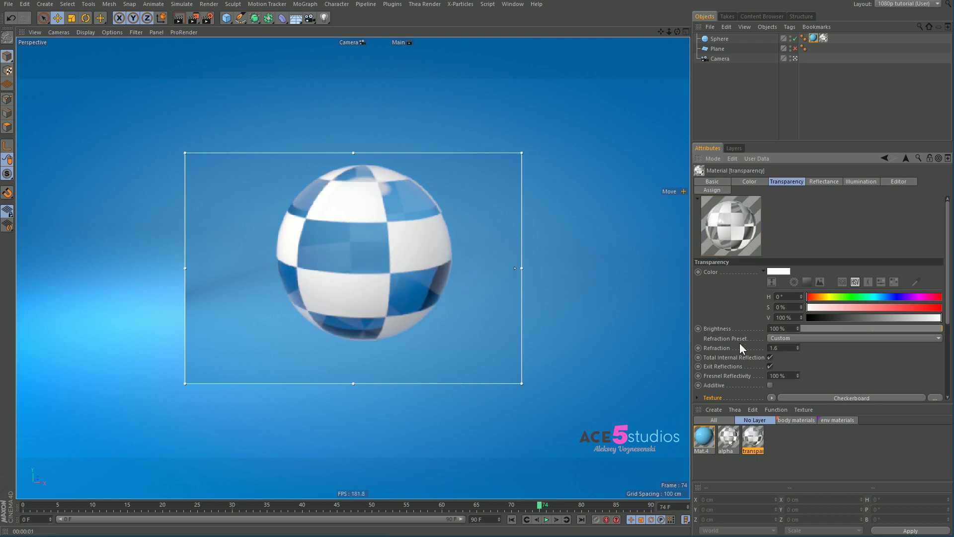
scroll(759, 330, "down", 4)
left_click(782, 366)
type("18")
key("Return")
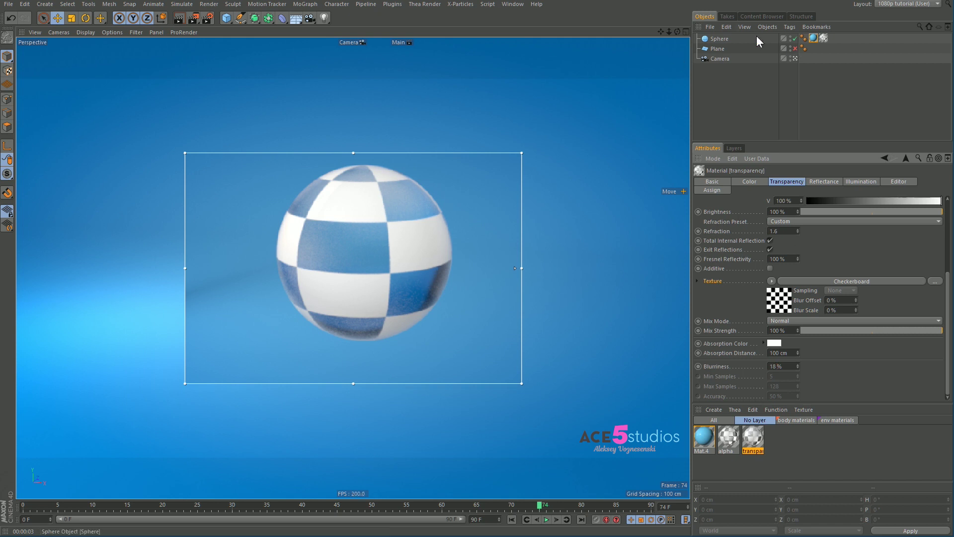
Enable the Plane and apply transparency, light-blue Mat.4 underneath, and the alpha checker material to it.
left_click(795, 49)
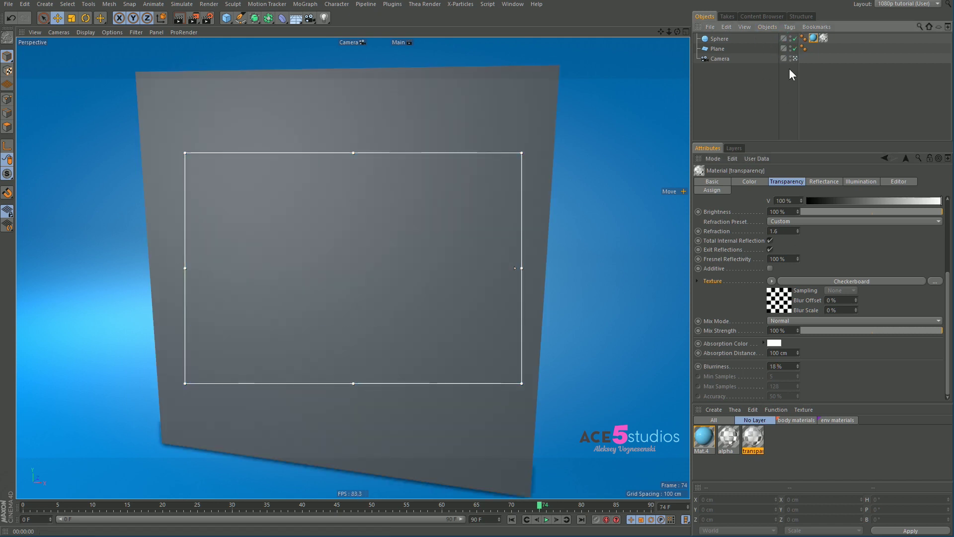
left_click_drag(753, 437, 715, 48)
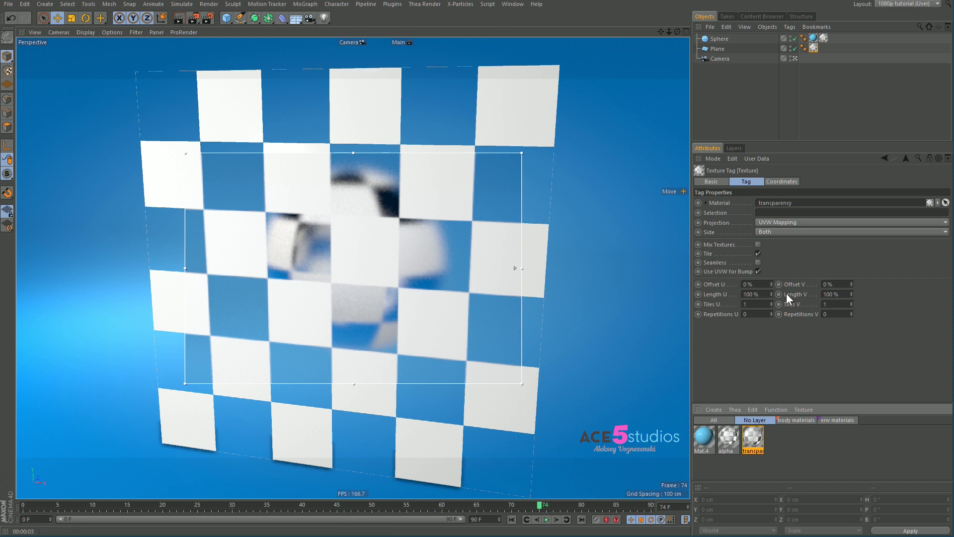
left_click_drag(704, 437, 717, 50)
left_click_drag(823, 48, 812, 48)
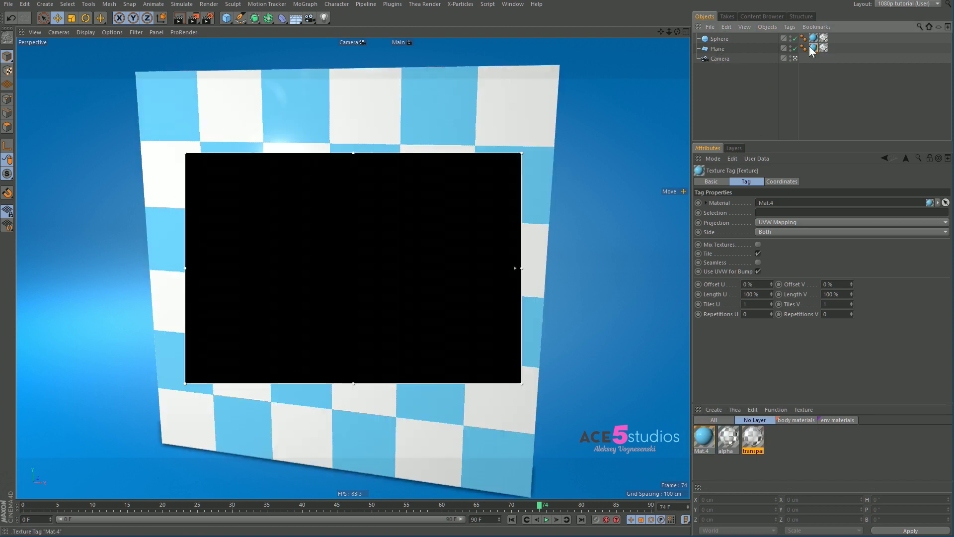
left_click_drag(728, 438, 825, 48)
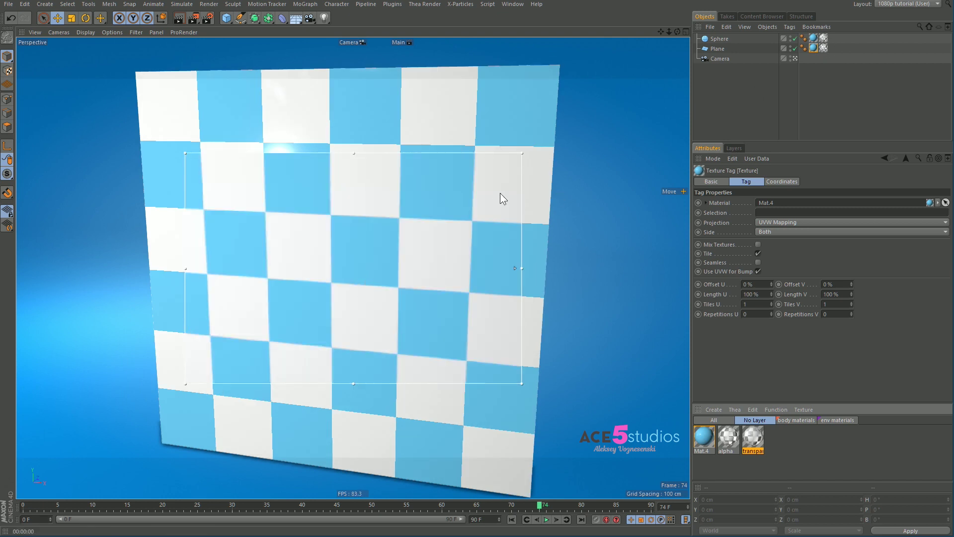
left_click(825, 47)
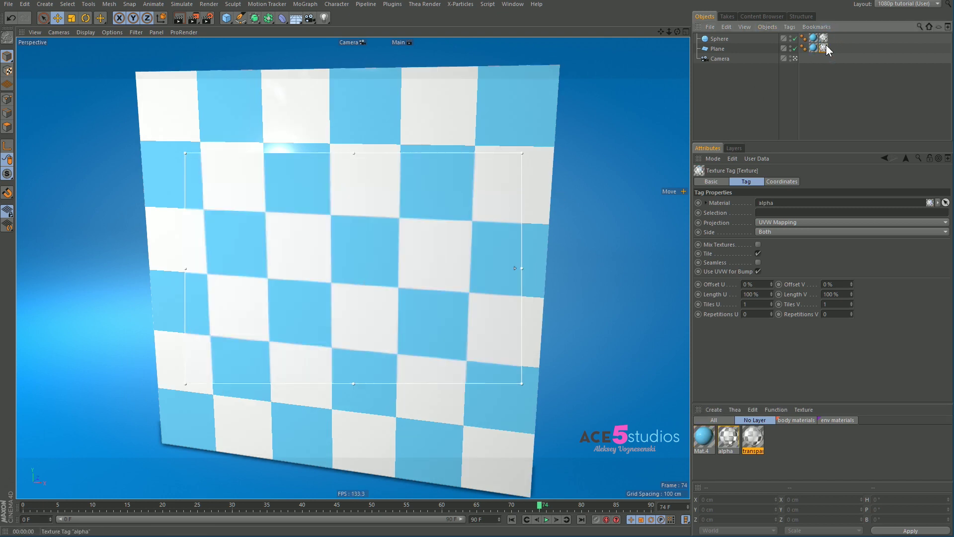